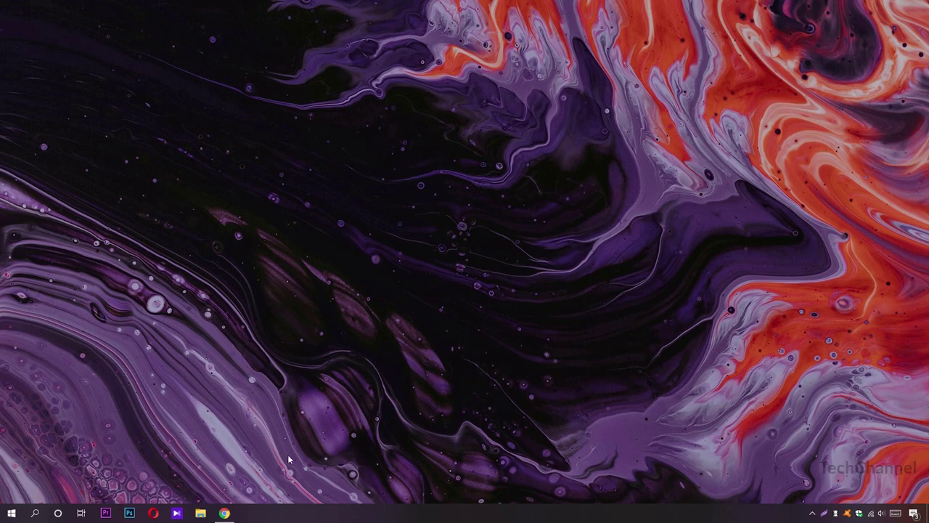
- Search Google for 'gmail' in an incognito window and open the 'Gmail - Google' result
{"action": "left_click", "coordinate": [224, 512]}
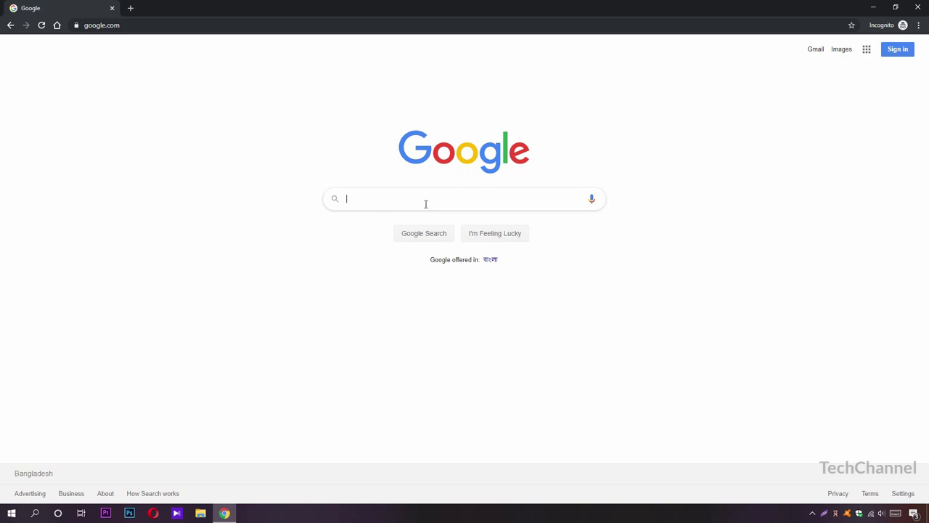
{"action": "type", "text": "gmail"}
{"action": "key", "text": "Return"}
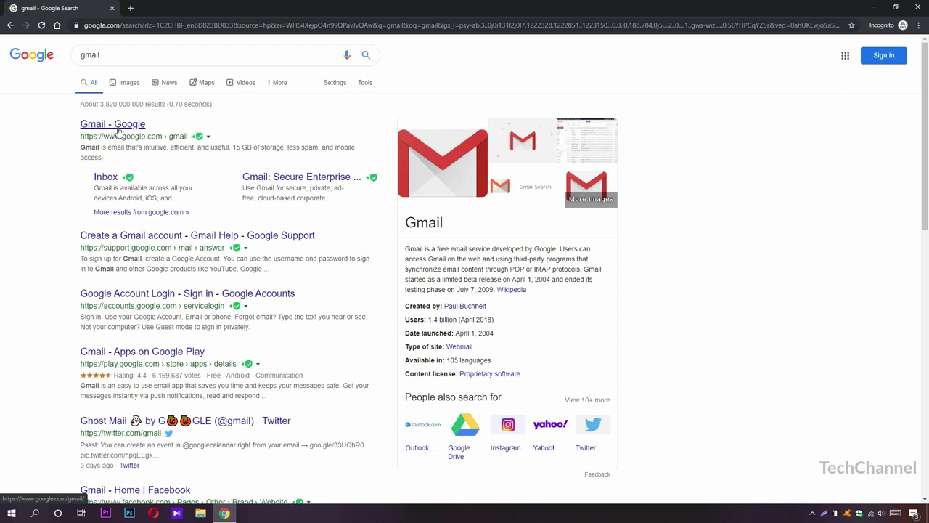
{"action": "left_click", "coordinate": [114, 127]}
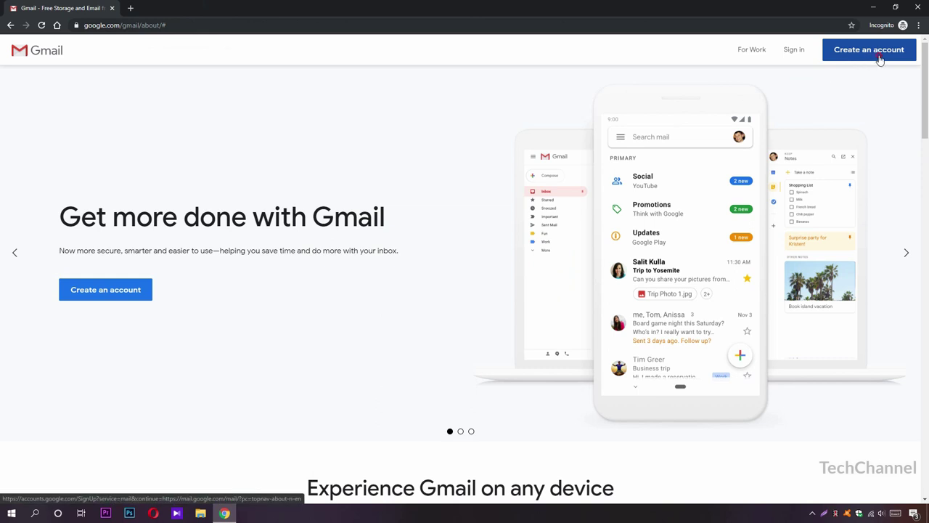
- Start creating a new Google account and enter the first and last name
{"action": "left_click", "coordinate": [880, 58]}
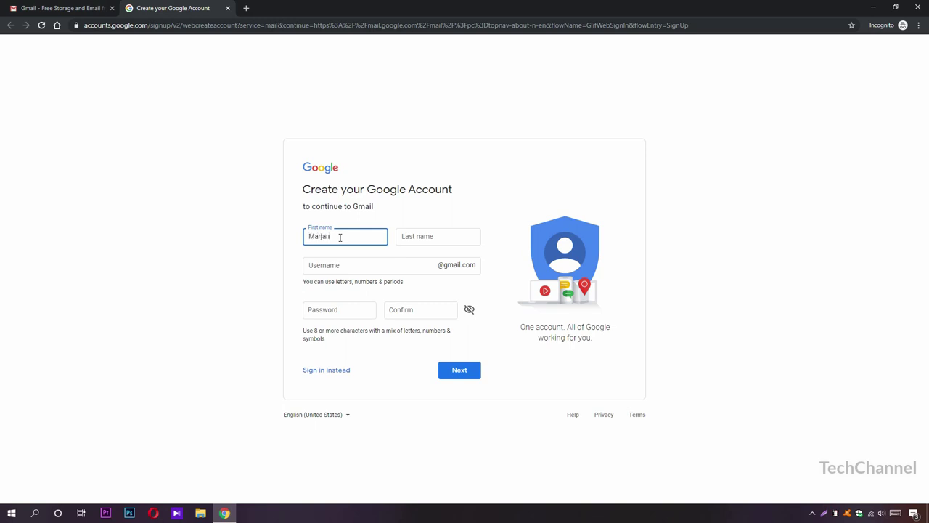
{"action": "key", "text": "Tab"}
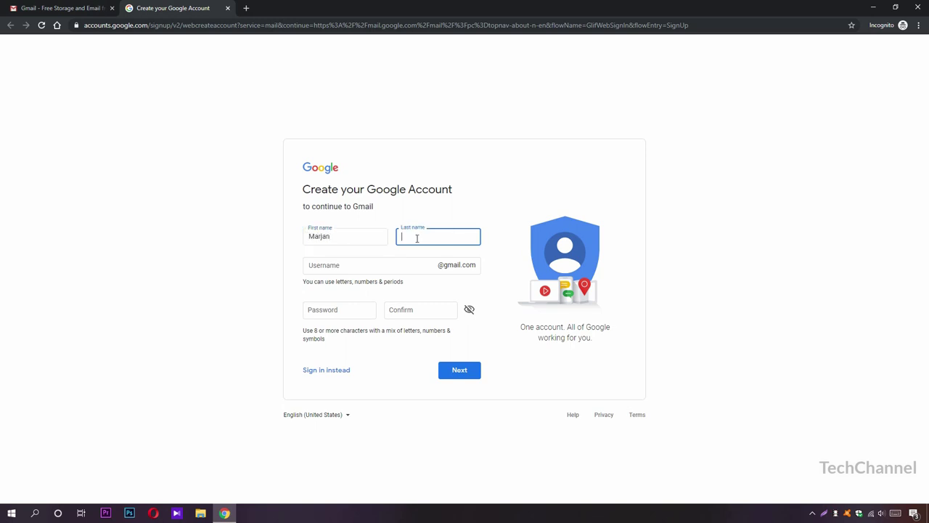
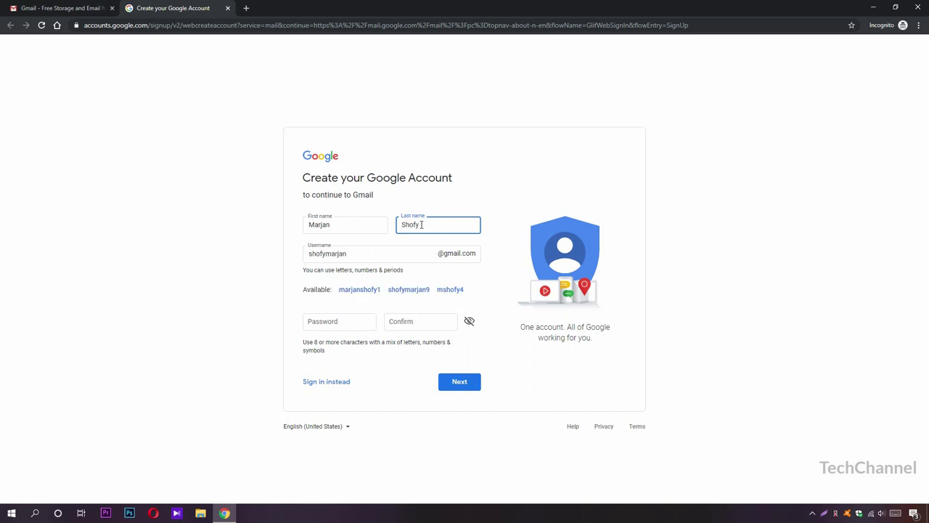
- Replace the suggested username with a custom one, enter and confirm the password, and submit
{"action": "left_click", "coordinate": [357, 253]}
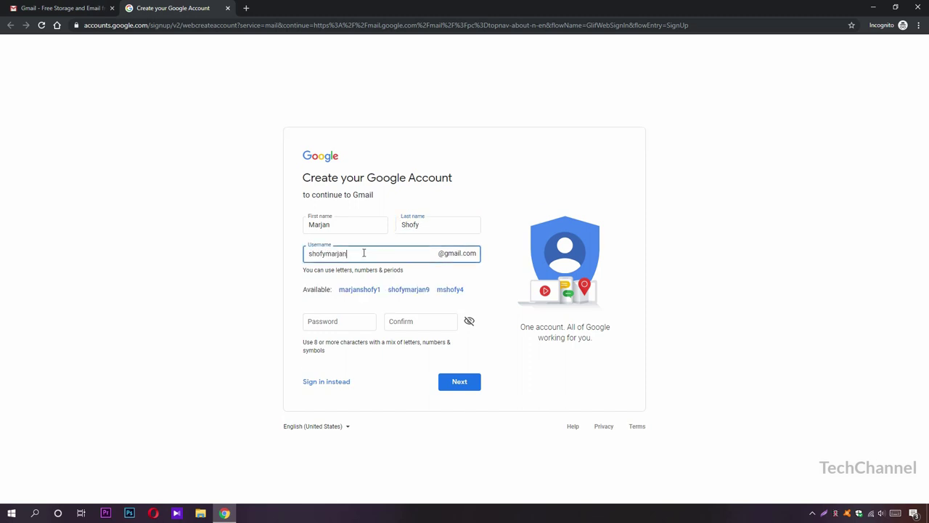
{"action": "double_click", "coordinate": [394, 251]}
{"action": "left_click", "coordinate": [335, 323]}
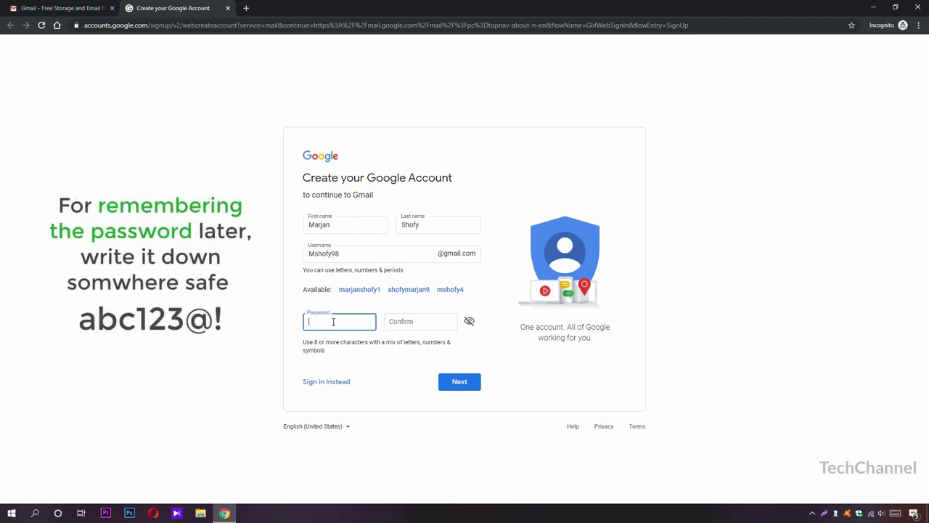
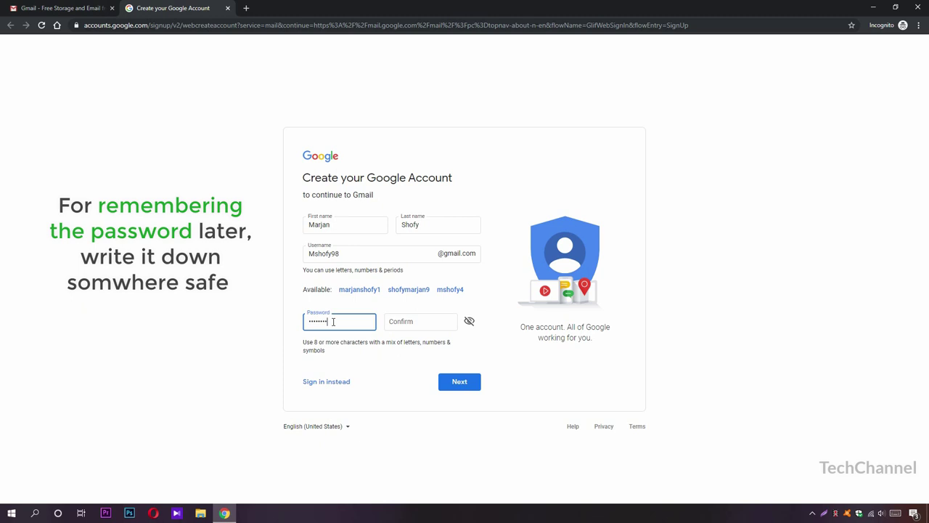
{"action": "left_click", "coordinate": [420, 321]}
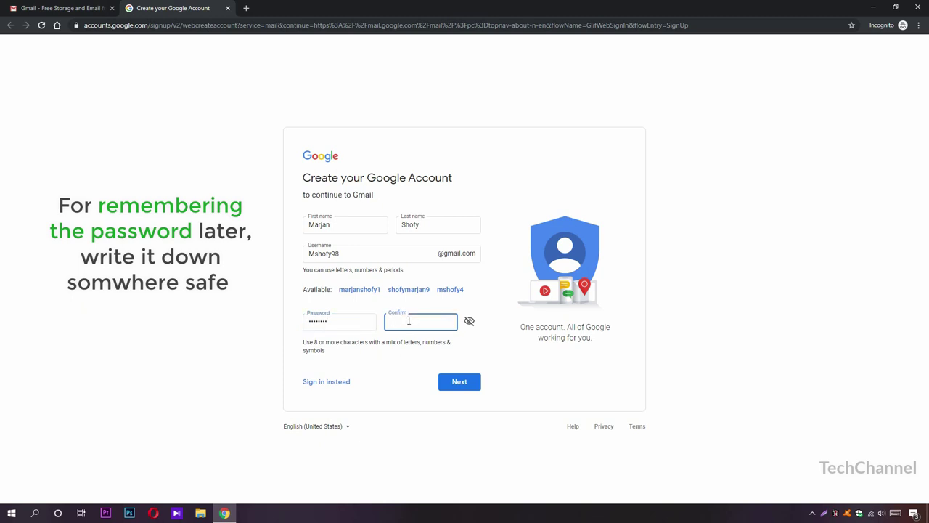
{"action": "left_click", "coordinate": [458, 384]}
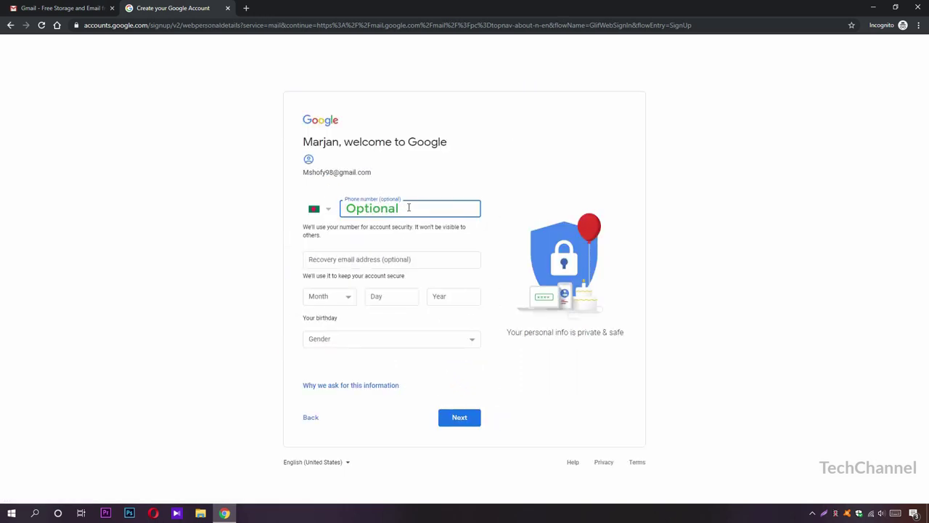
- Paste in the recovery email and set the birthday to October 02, 1998
{"action": "left_click", "coordinate": [347, 260]}
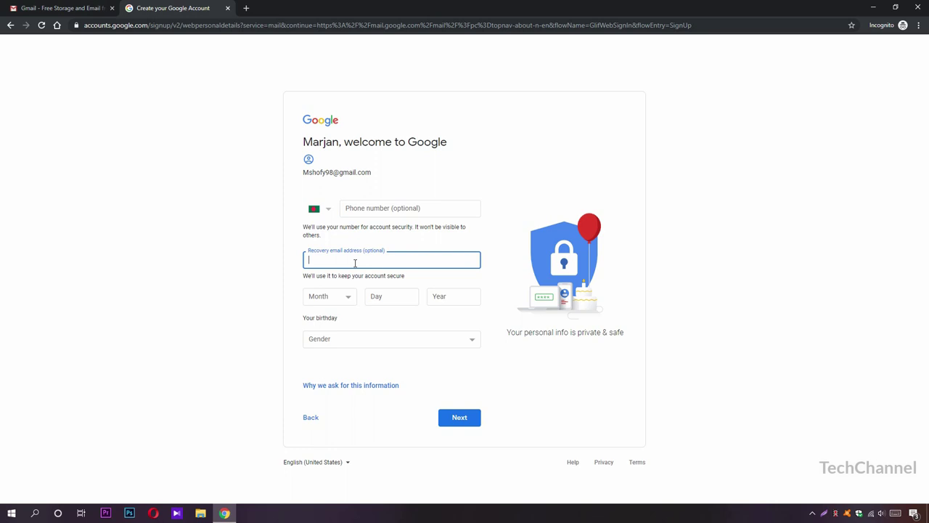
{"action": "key", "text": "ctrl+v"}
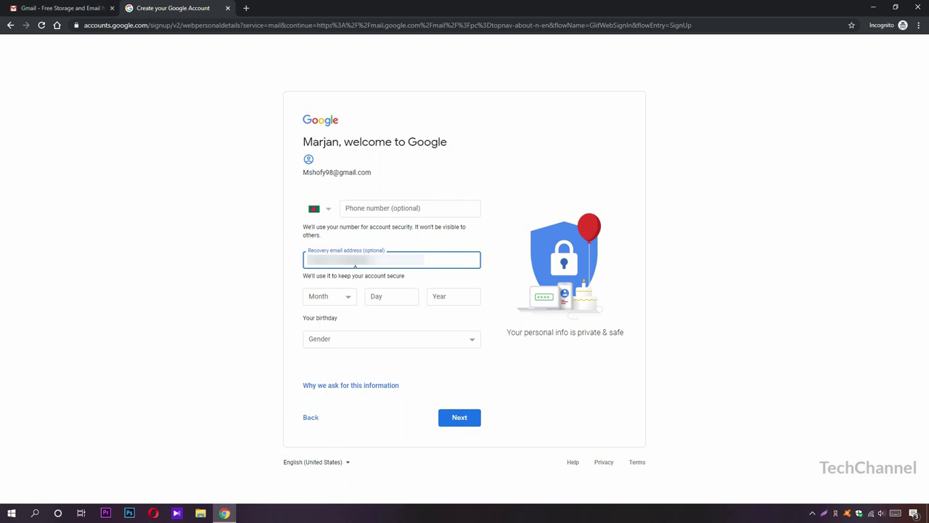
{"action": "key", "text": "Tab"}
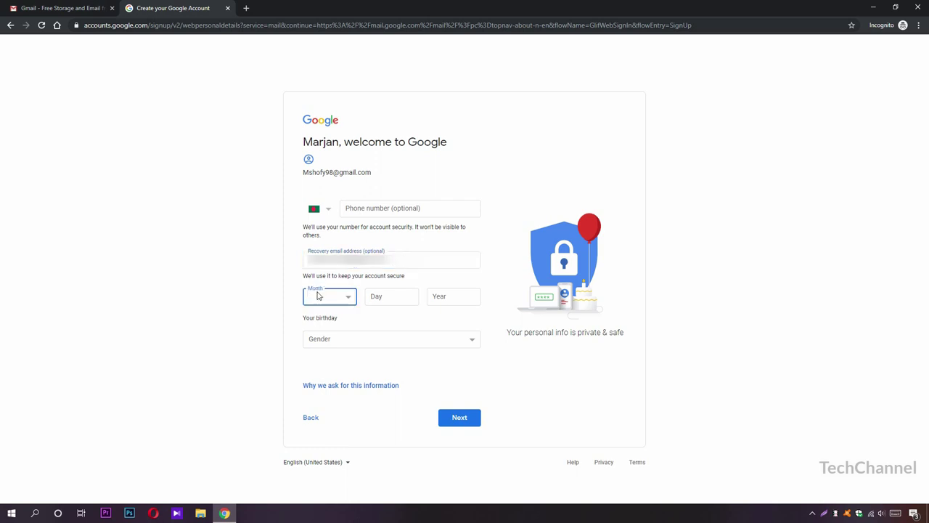
{"action": "left_click", "coordinate": [347, 299]}
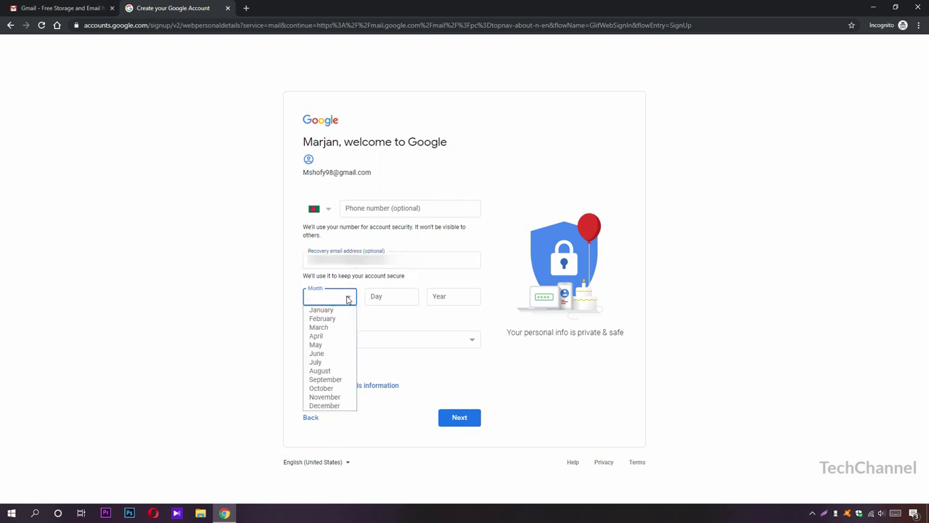
{"action": "left_click", "coordinate": [321, 387]}
{"action": "left_click", "coordinate": [378, 294]}
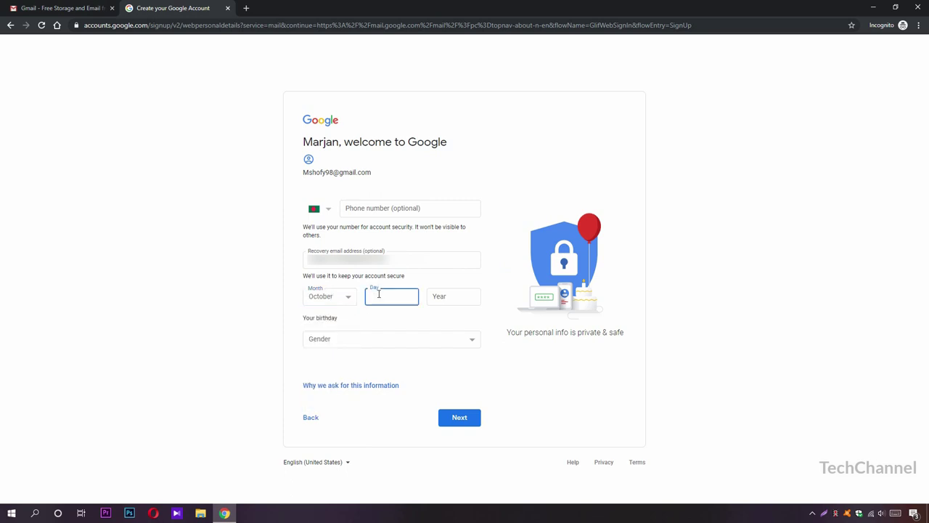
{"action": "type", "text": "02"}
{"action": "left_click", "coordinate": [458, 297]}
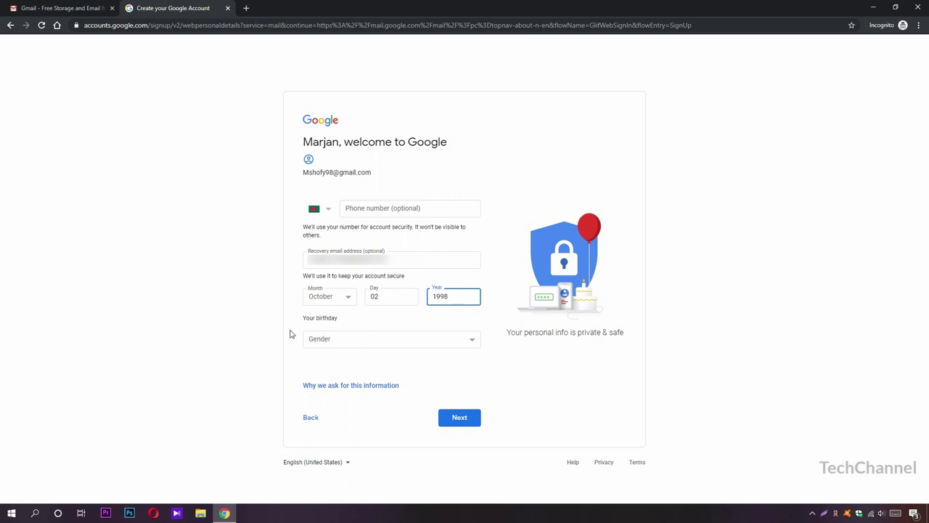
- Choose Male as the gender, submit the details, and accept the privacy terms
{"action": "left_click", "coordinate": [399, 342]}
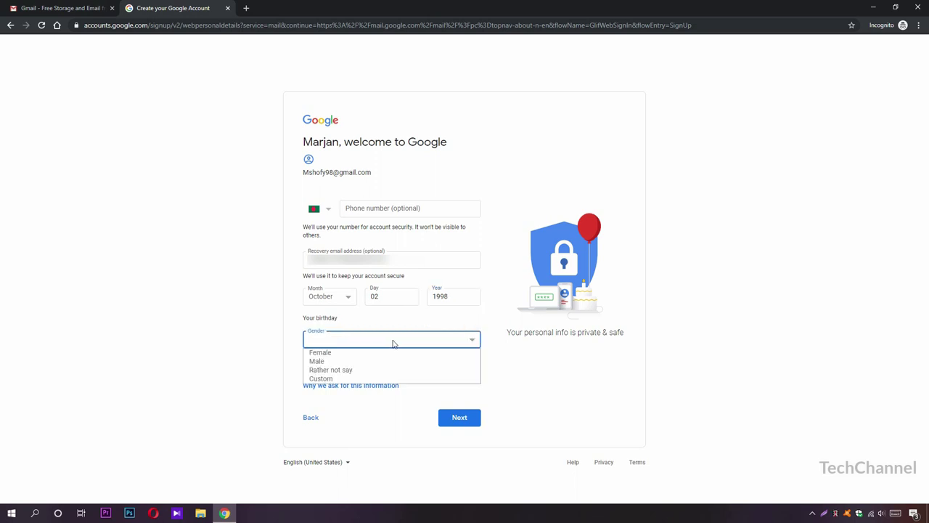
{"action": "left_click", "coordinate": [341, 361]}
{"action": "left_click", "coordinate": [388, 344]}
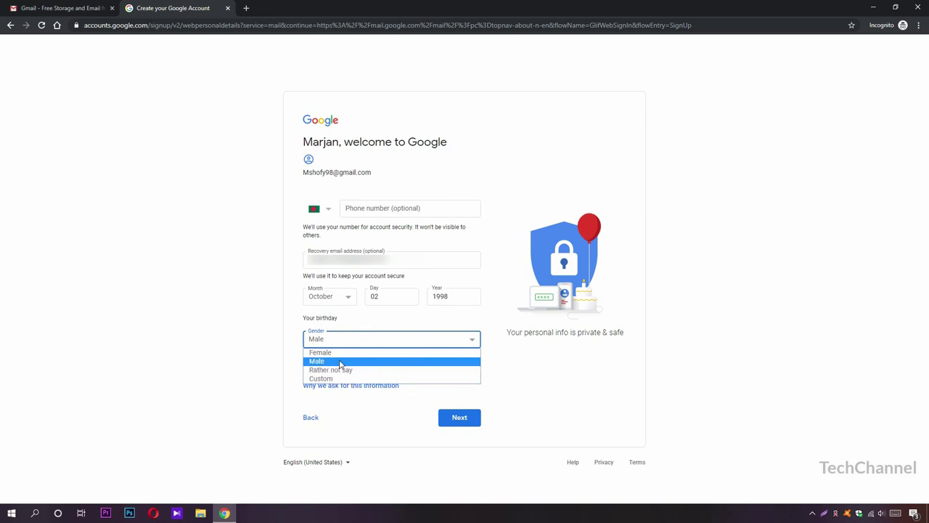
{"action": "left_click", "coordinate": [340, 362]}
{"action": "left_click", "coordinate": [457, 417]}
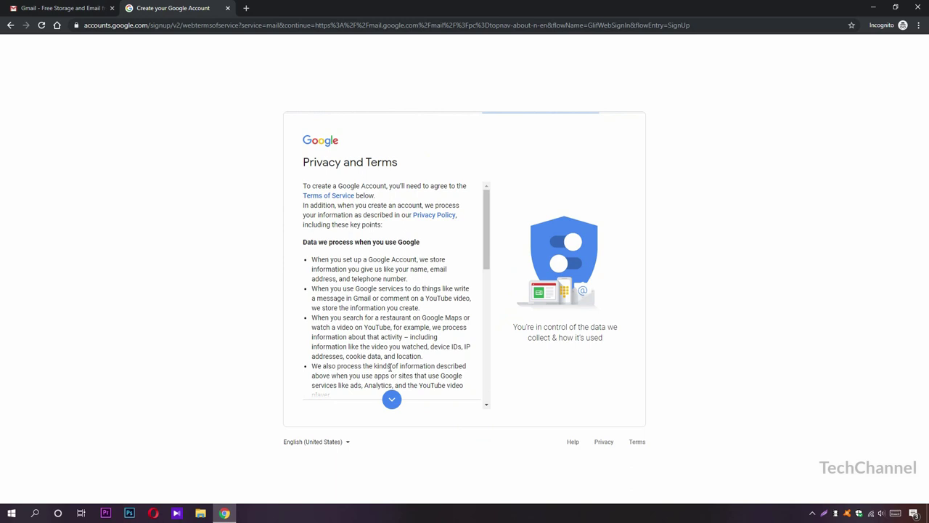
{"action": "left_click_drag", "start_coordinate": [486, 232], "coordinate": [472, 396]}
{"action": "left_click", "coordinate": [473, 397]}
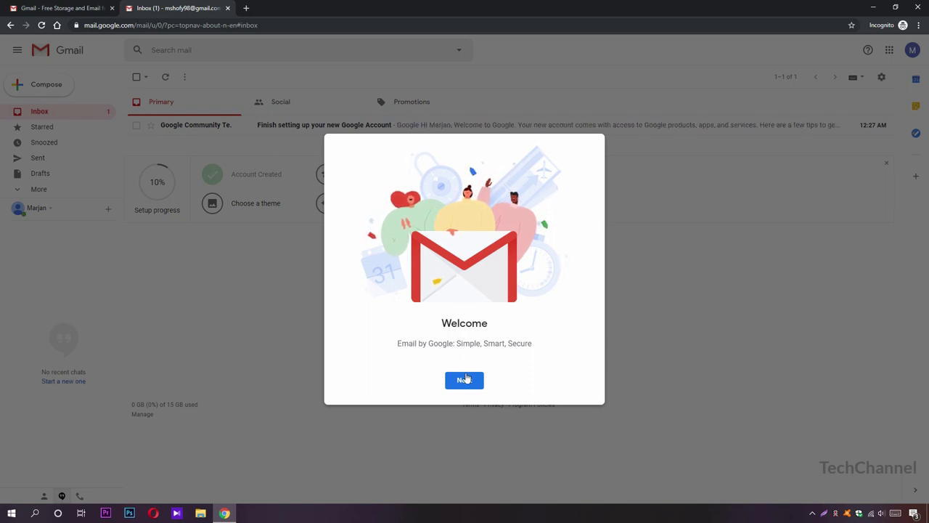
- Keep the Default view density, read the 'Finish setting up' email, and return to the inbox
{"action": "left_click", "coordinate": [465, 382]}
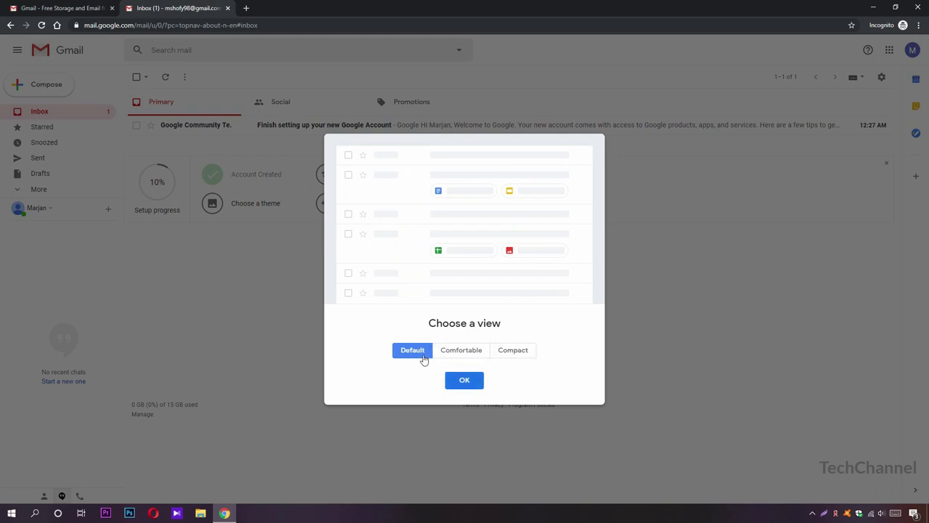
{"action": "left_click", "coordinate": [457, 382]}
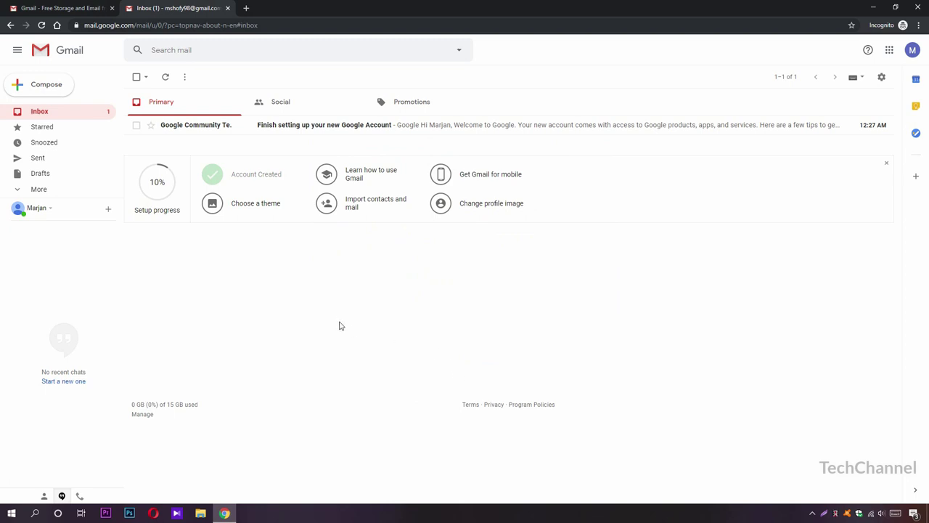
{"action": "left_click", "coordinate": [196, 129]}
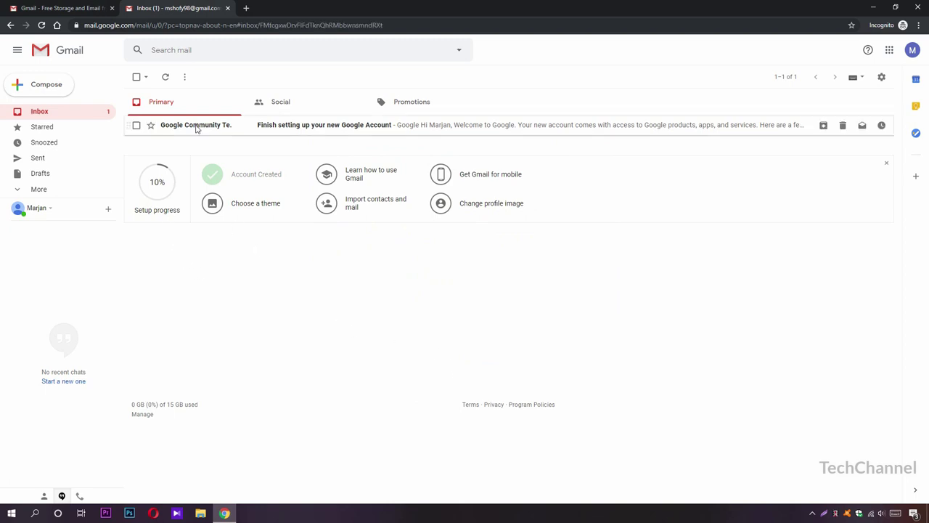
{"action": "left_click", "coordinate": [10, 24]}
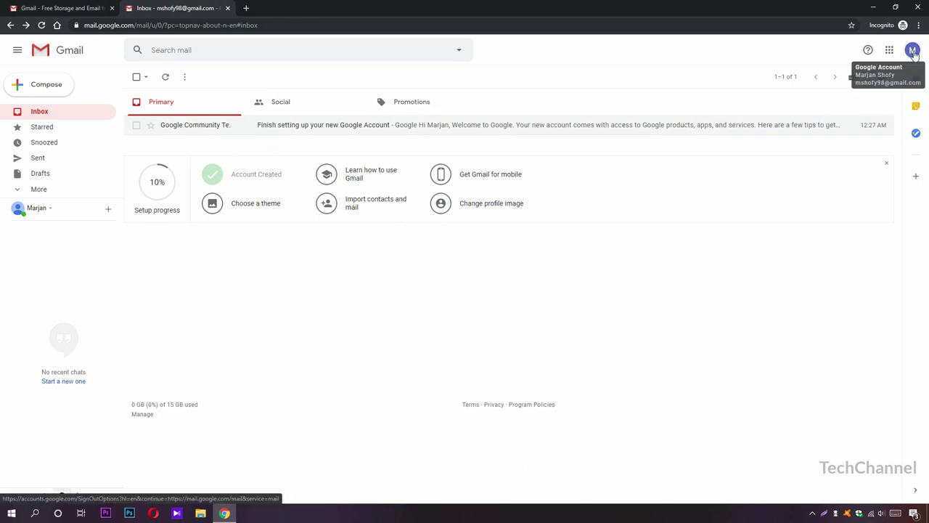
- Upload Desktop\north.png as the new profile picture
{"action": "left_click", "coordinate": [914, 52]}
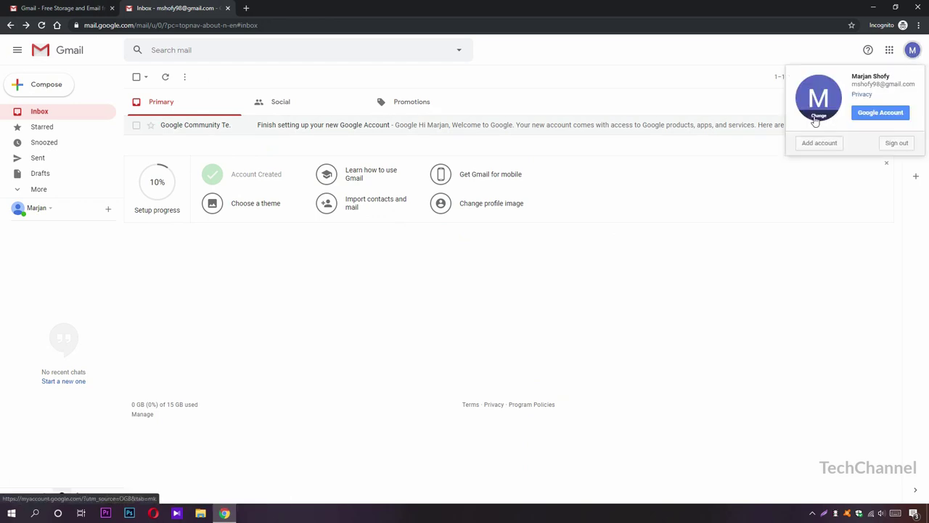
{"action": "left_click", "coordinate": [824, 120]}
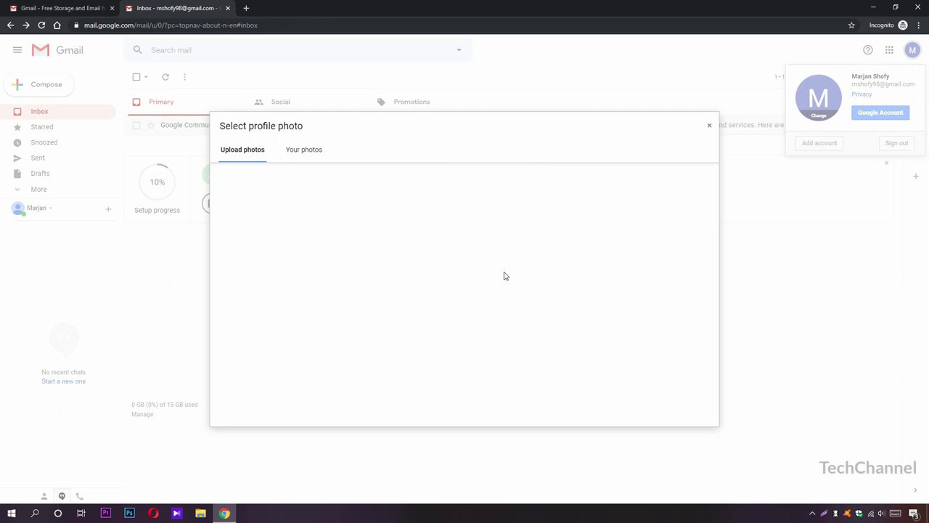
{"action": "left_click", "coordinate": [493, 326]}
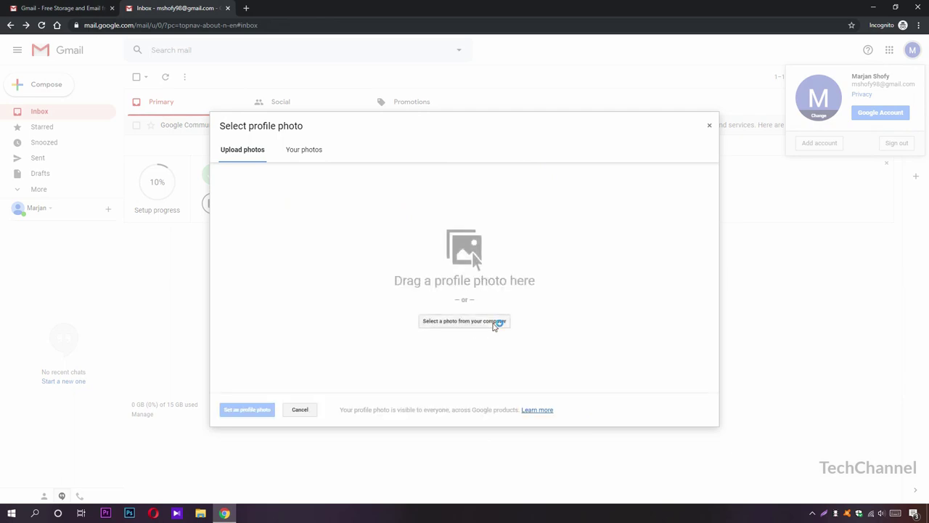
{"action": "left_click", "coordinate": [29, 83]}
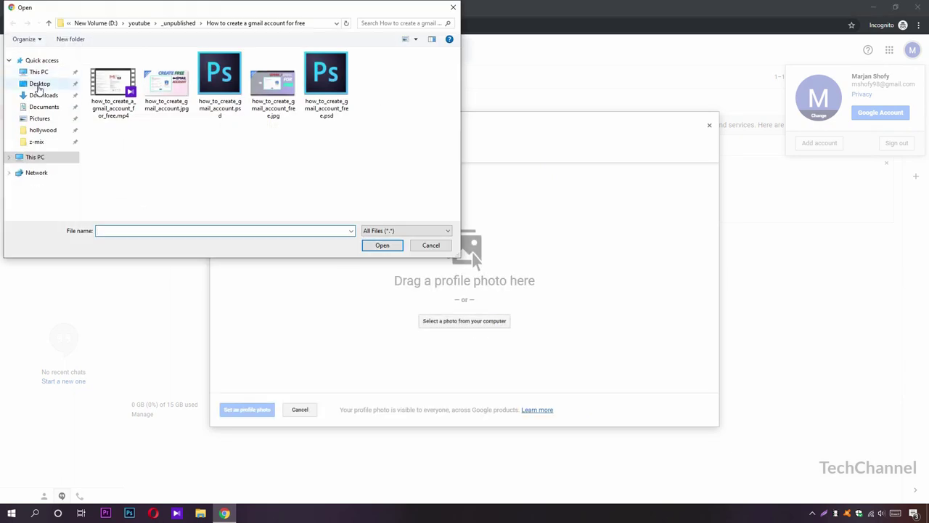
{"action": "left_click", "coordinate": [165, 149]}
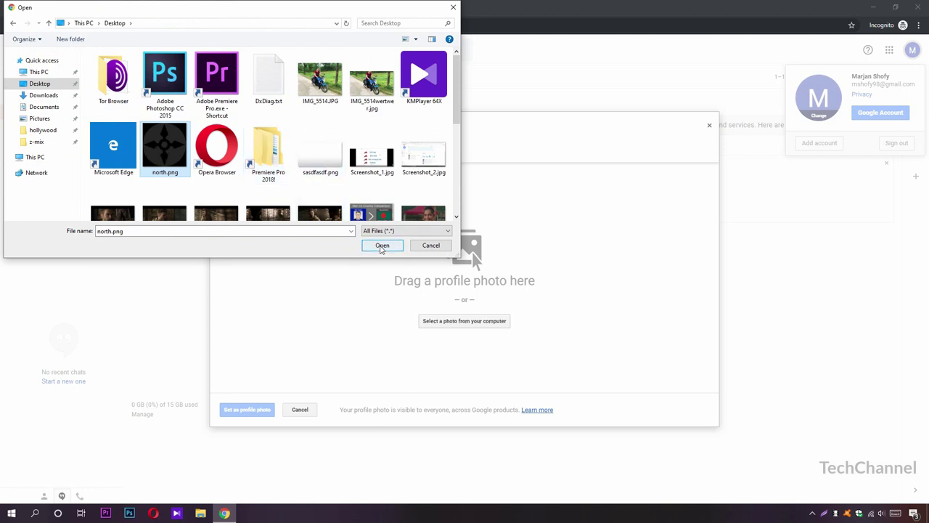
{"action": "left_click", "coordinate": [382, 245]}
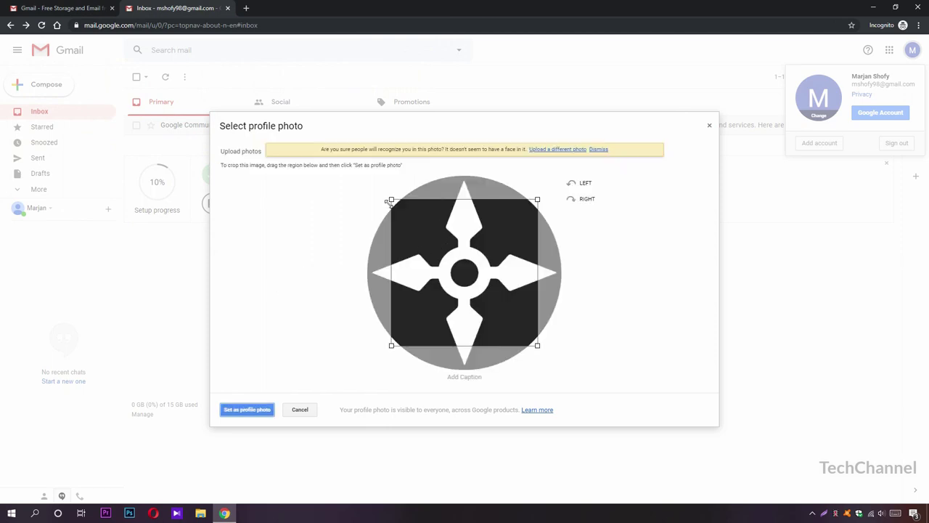
- Enlarge the crop to cover the whole logo, keep its orientation, and set it as profile photo
{"action": "left_click_drag", "start_coordinate": [389, 200], "coordinate": [363, 171]}
{"action": "left_click_drag", "start_coordinate": [538, 345], "coordinate": [581, 380]}
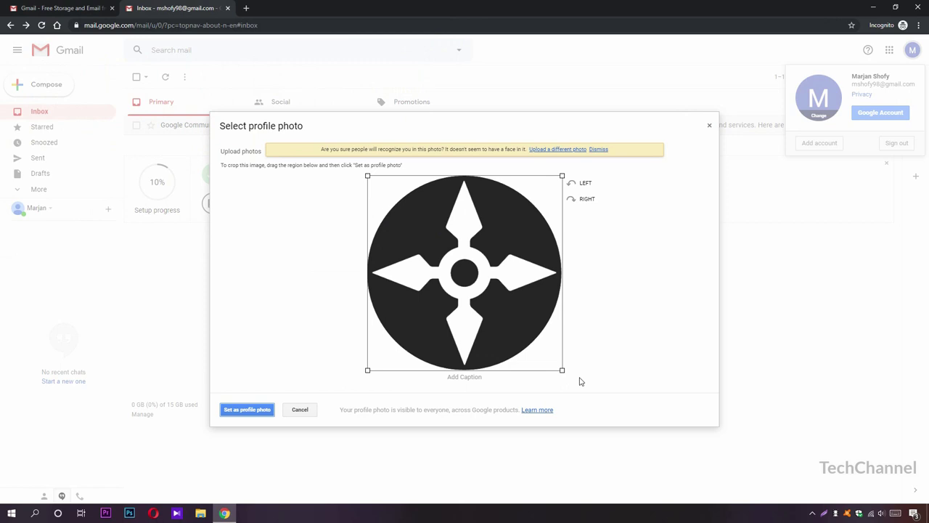
{"action": "left_click", "coordinate": [585, 183]}
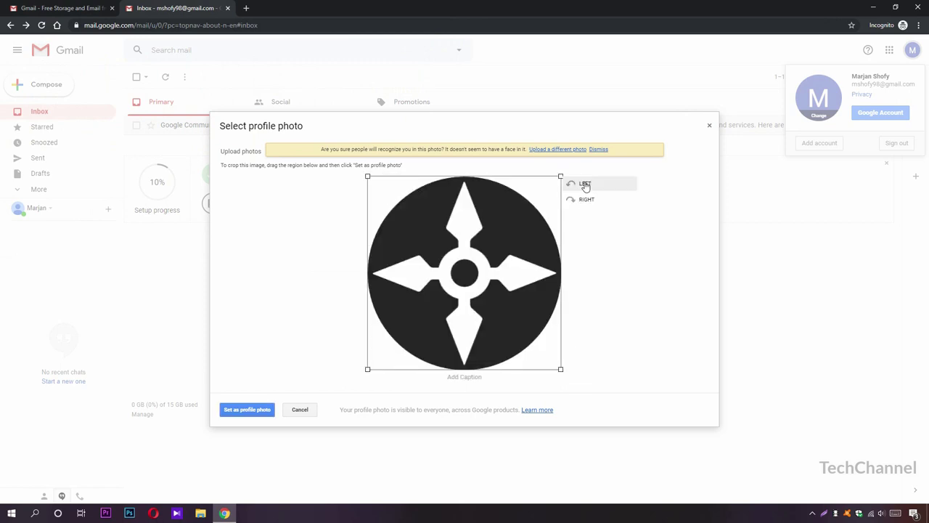
{"action": "left_click", "coordinate": [585, 200]}
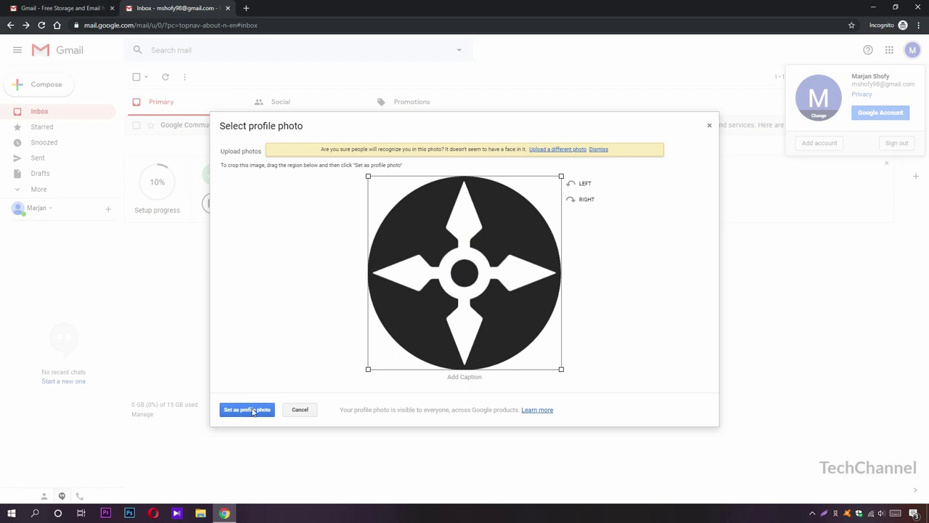
{"action": "left_click", "coordinate": [252, 410]}
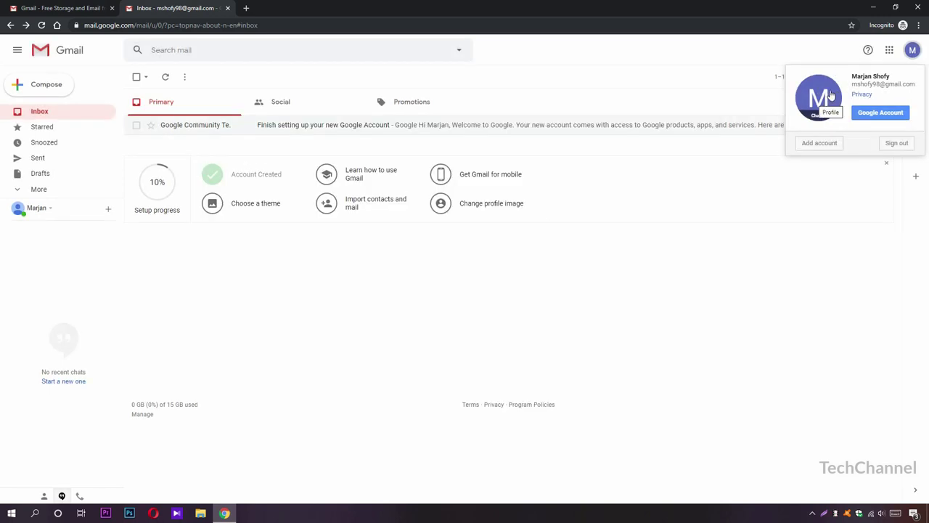
- Reload Gmail and mark all four setup tasks done, from mobile app to profile image
{"action": "left_click", "coordinate": [42, 25]}
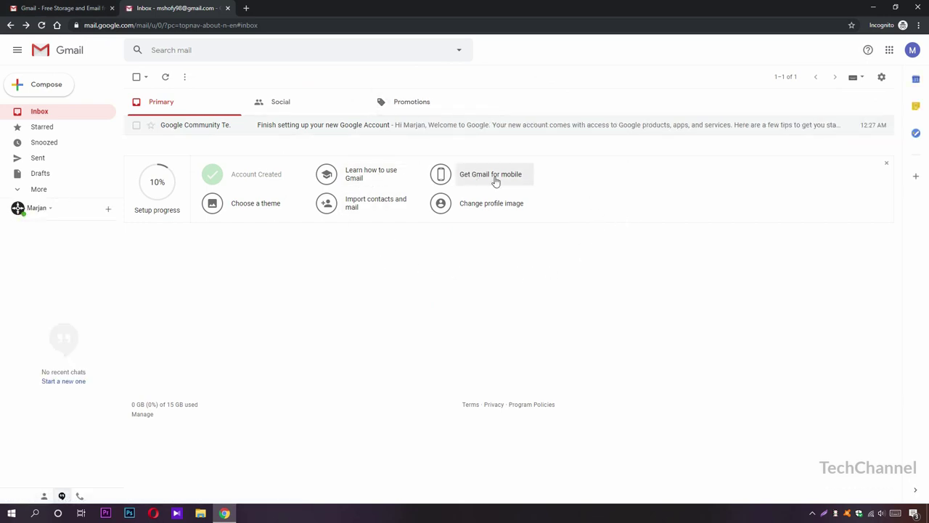
{"action": "left_click", "coordinate": [510, 180]}
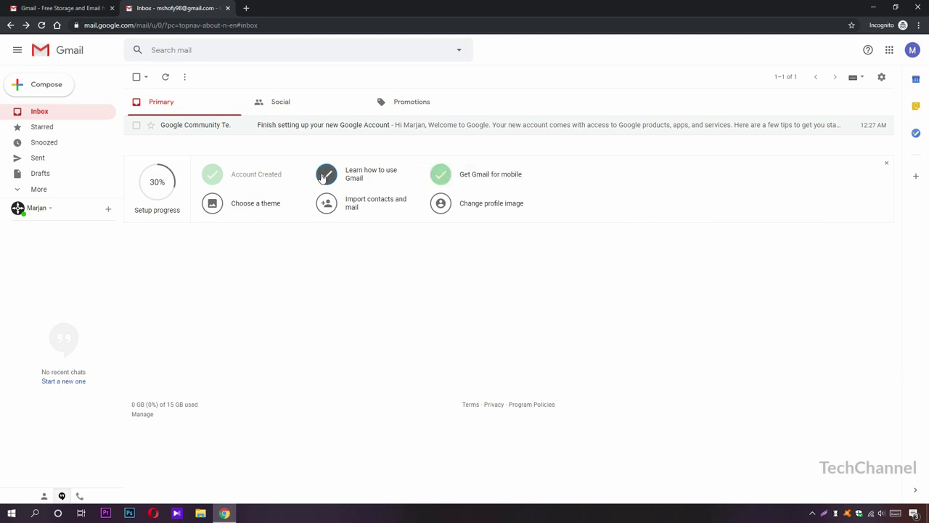
{"action": "left_click", "coordinate": [366, 179]}
{"action": "left_click", "coordinate": [327, 203]}
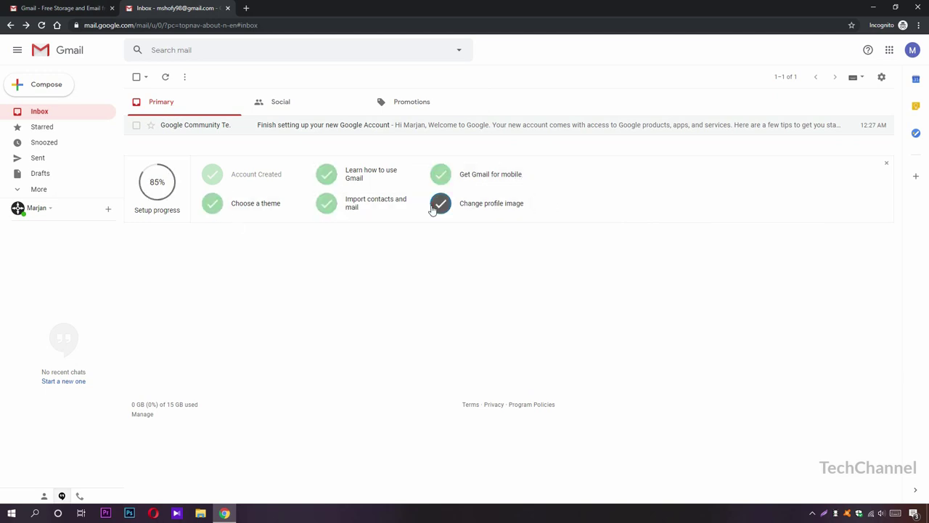
{"action": "left_click", "coordinate": [440, 204]}
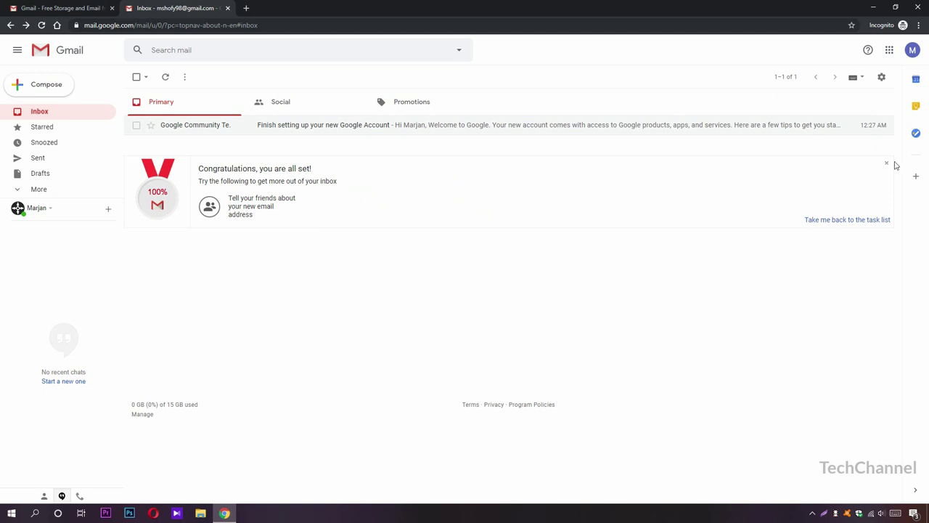
- Dismiss the Congratulations card and close the Settings menu without changes
{"action": "left_click", "coordinate": [887, 163]}
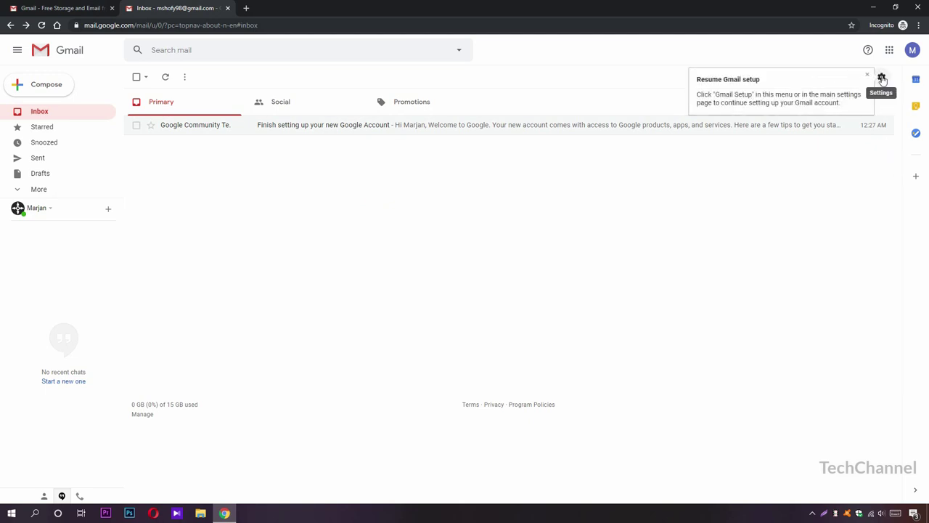
{"action": "left_click", "coordinate": [881, 77]}
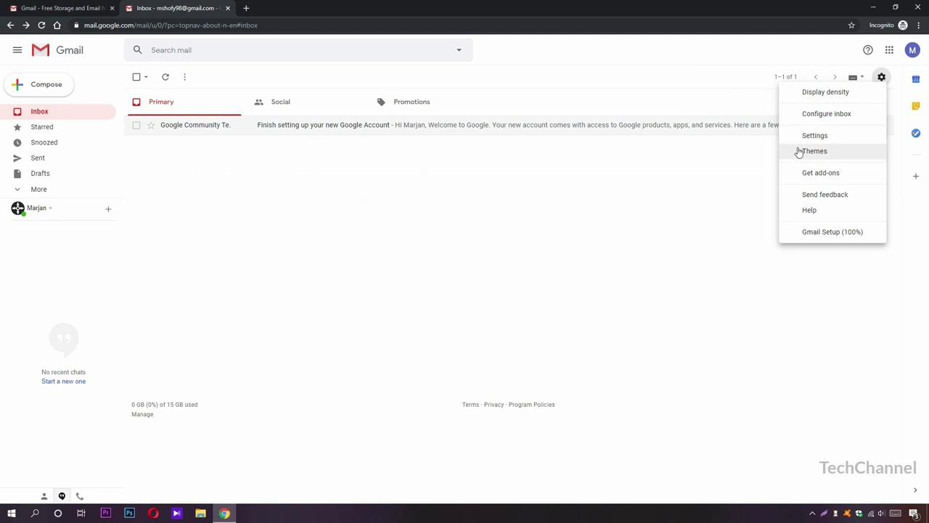
{"action": "left_click", "coordinate": [413, 249]}
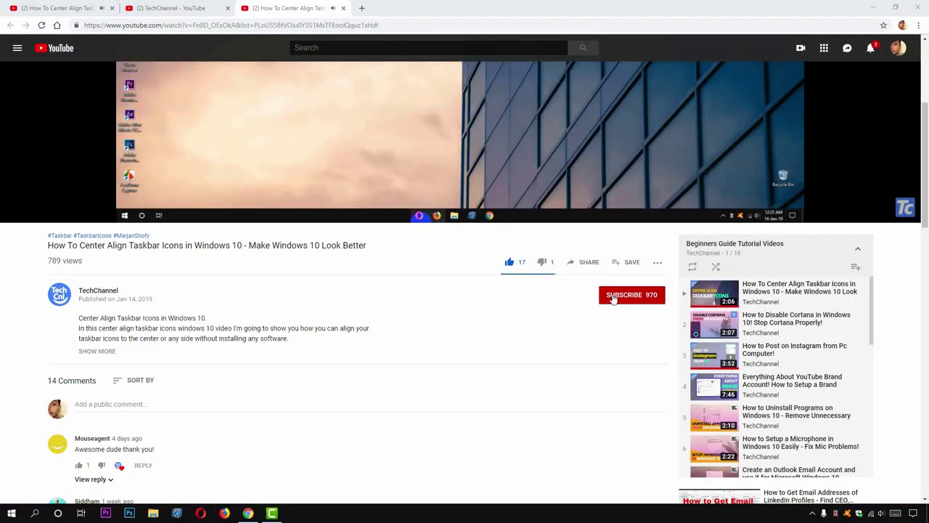
- Subscribe to TechChannel from its 'How To Center Align Taskbar Icons in Windows 10' video
{"action": "left_click", "coordinate": [614, 297]}
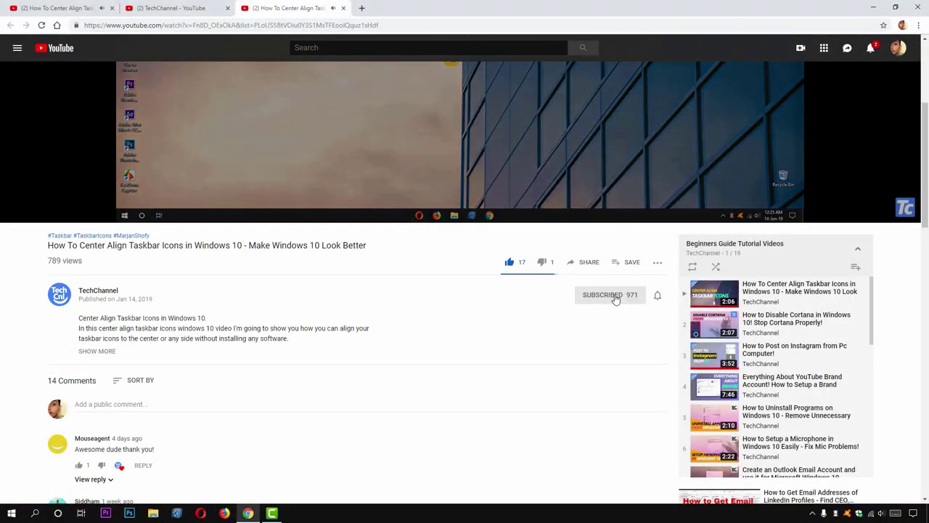